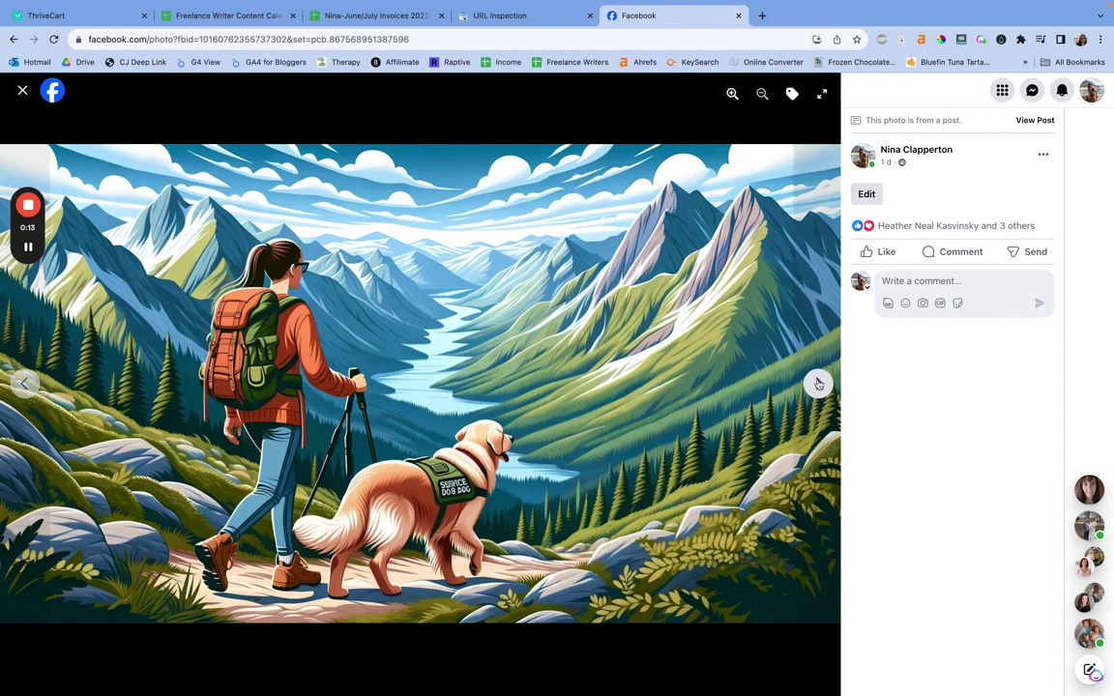
Browse the golden retriever and service dog illustrations in the Facebook post's photo viewer.
{"action": "left_click", "coordinate": [819, 384]}
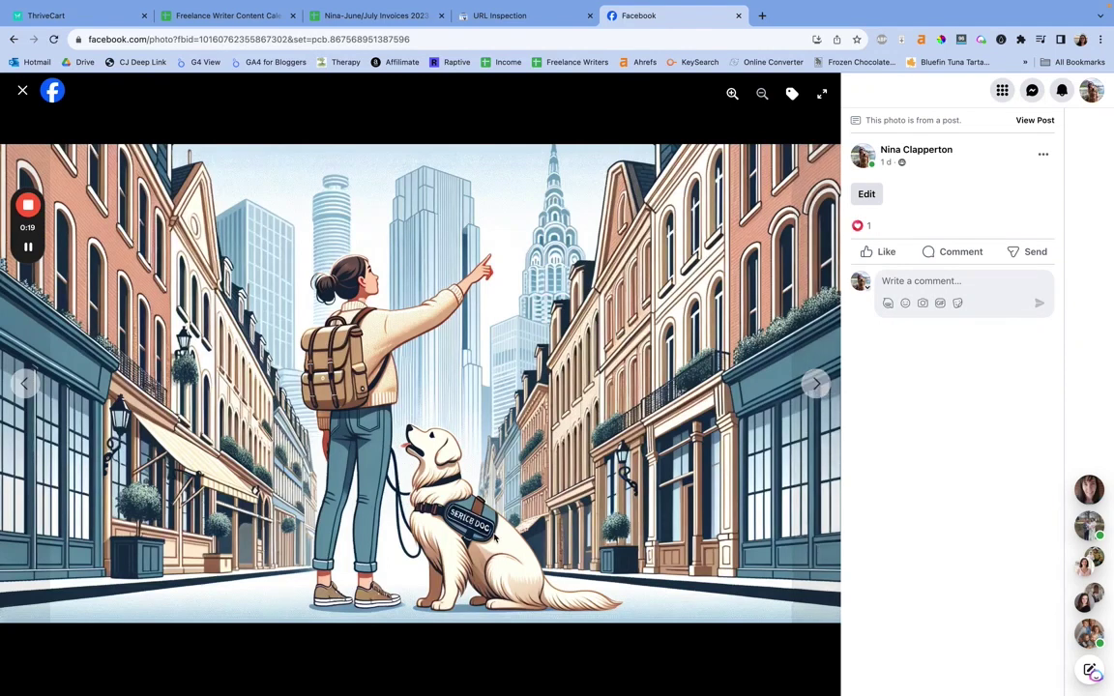
{"action": "left_click", "coordinate": [815, 386]}
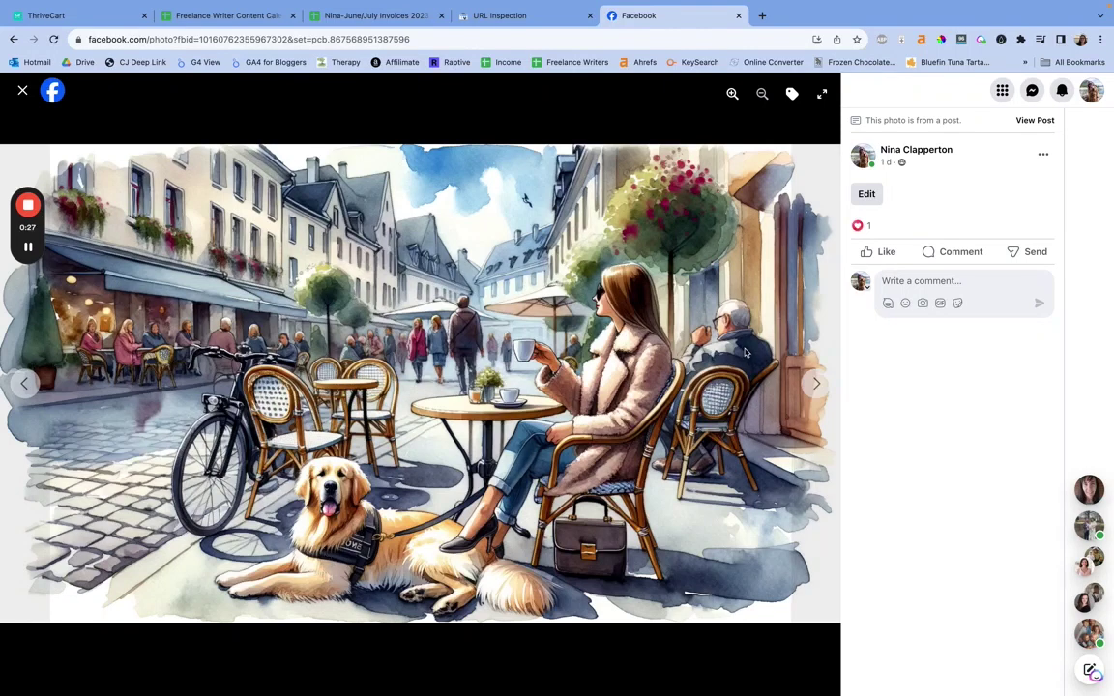
{"action": "left_click", "coordinate": [817, 384]}
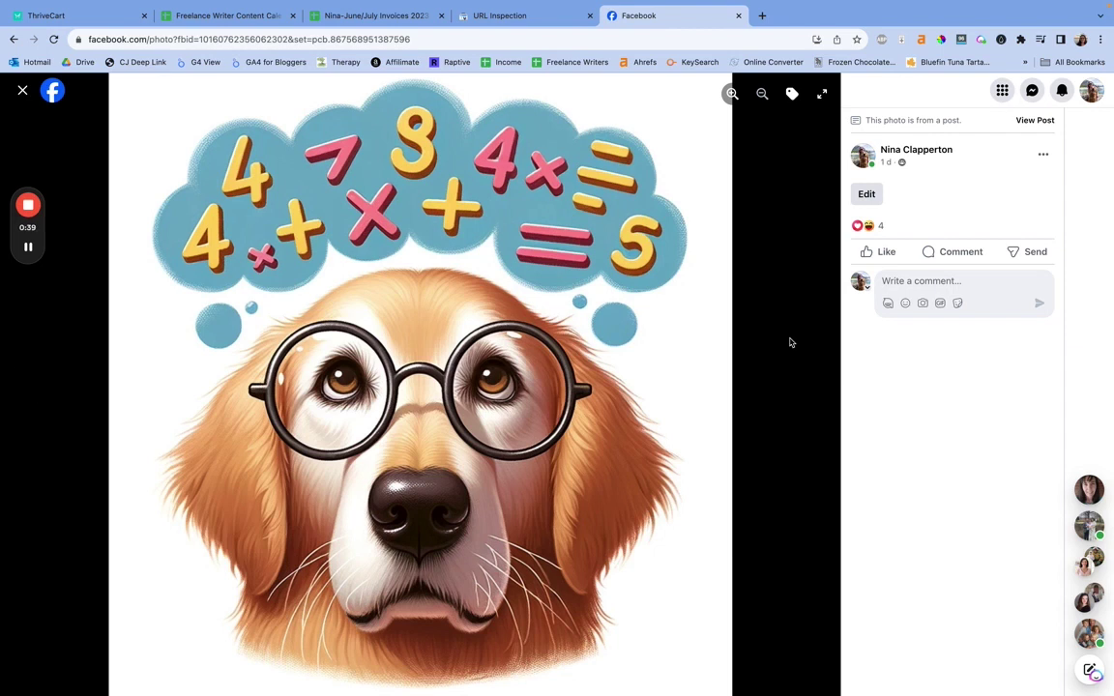
{"action": "left_click", "coordinate": [817, 383]}
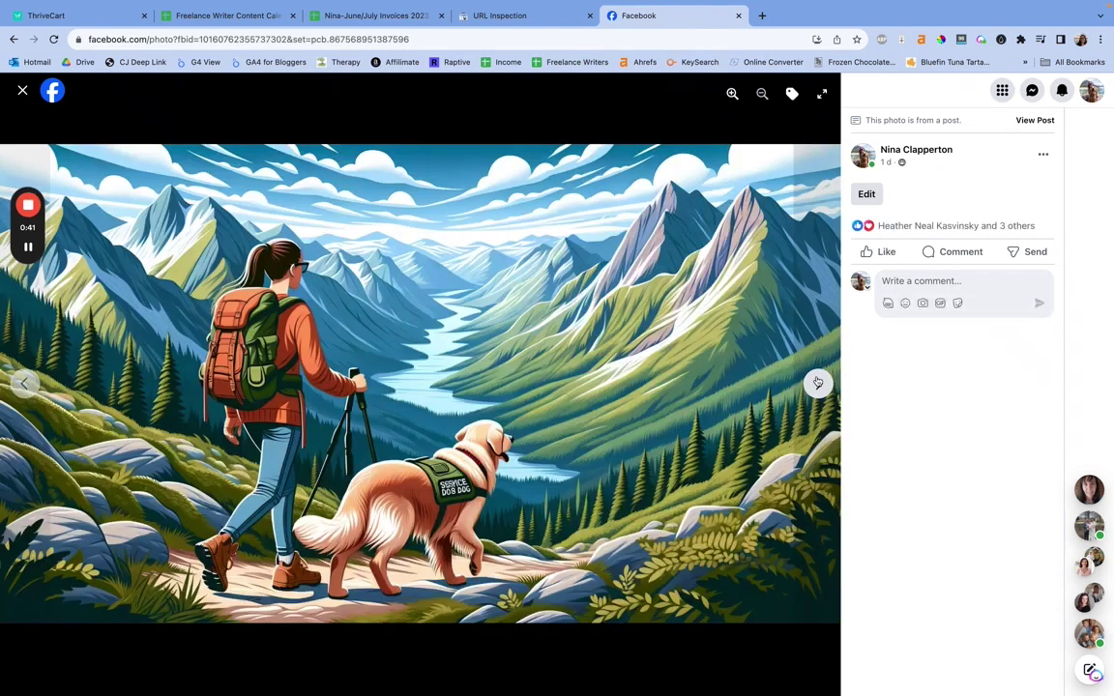
{"action": "left_click", "coordinate": [818, 384]}
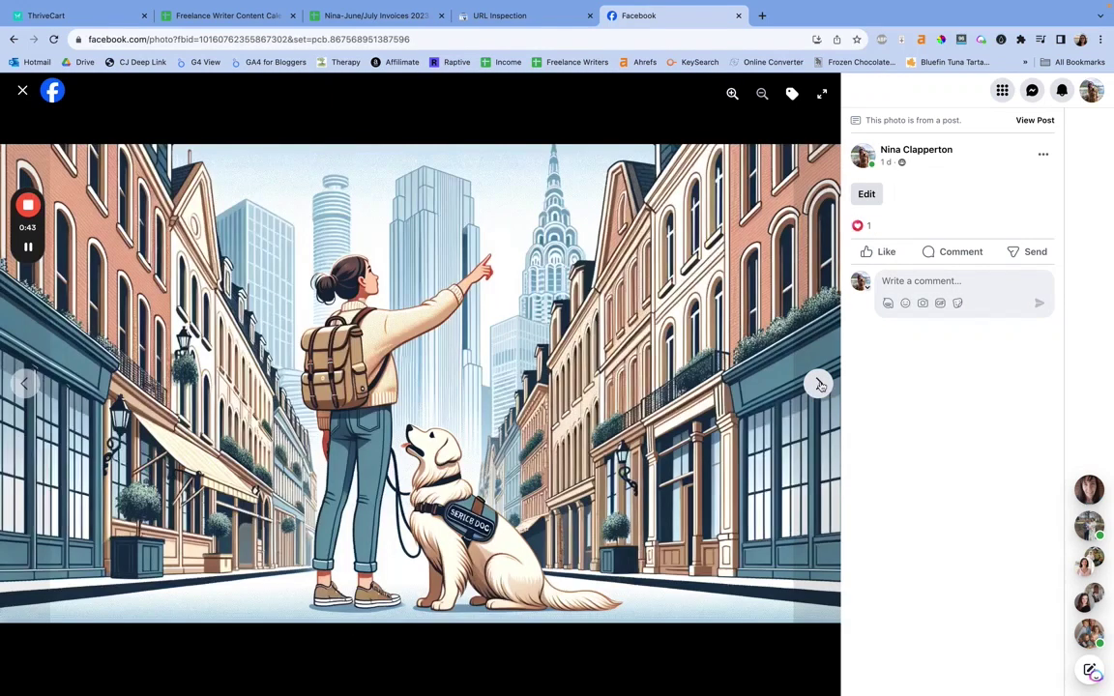
Switch to ChatGPT and select the DALL·E 3 mode of GPT-4 for the new chat.
{"action": "key", "text": "ctrl+Right"}
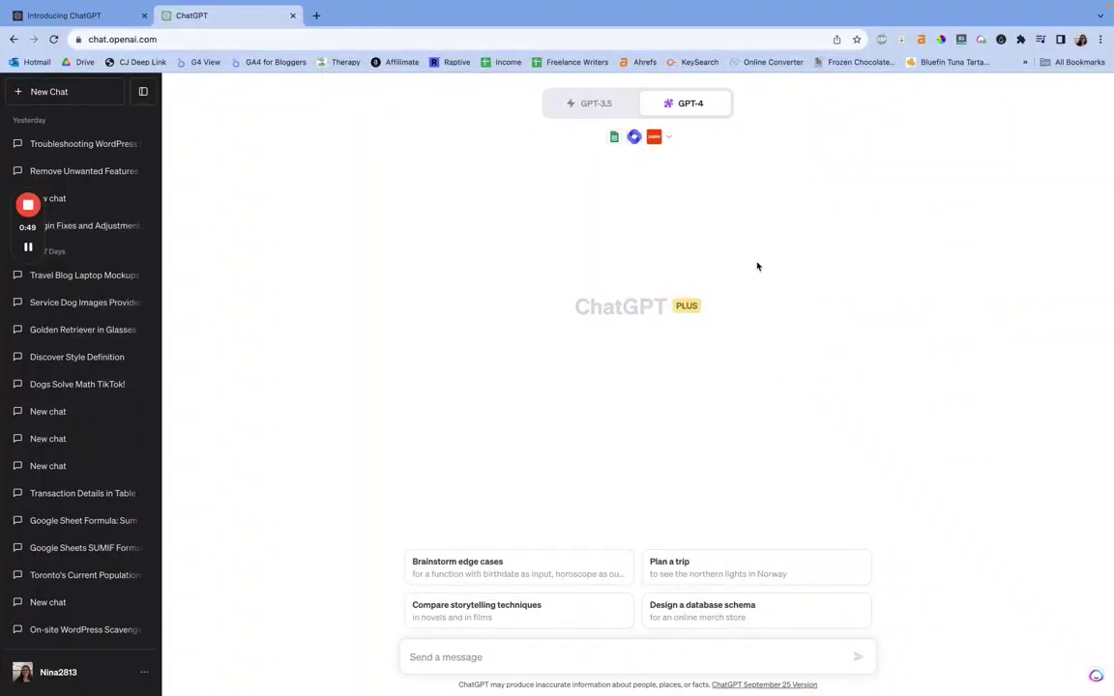
{"action": "mouse_move", "coordinate": [698, 104]}
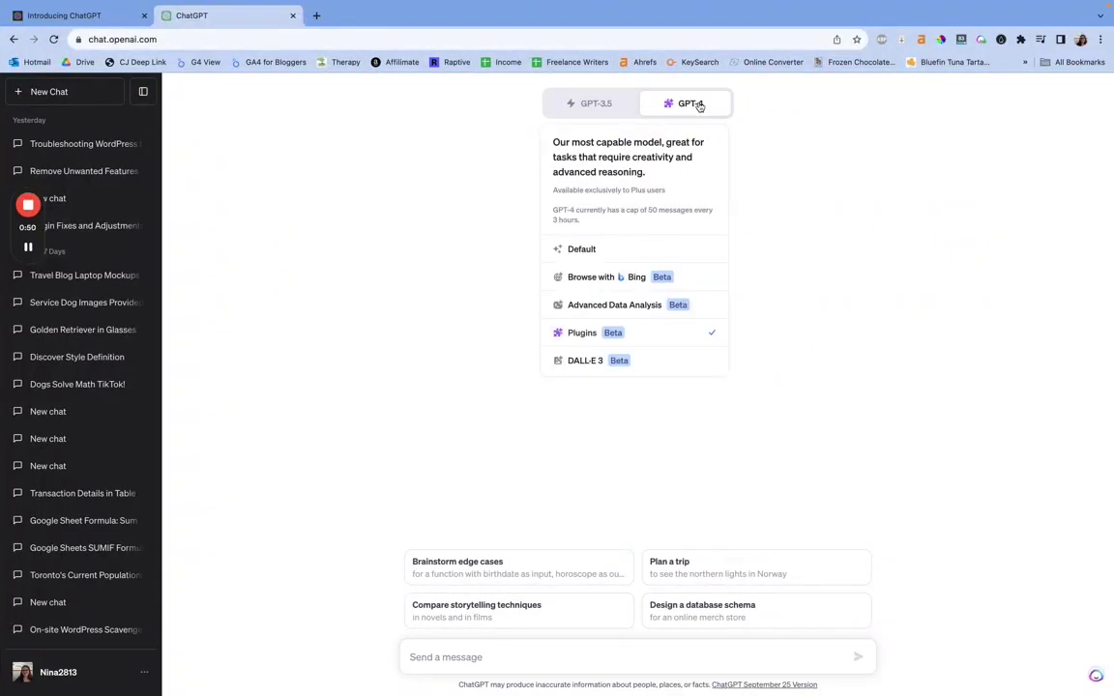
{"action": "left_click", "coordinate": [644, 362]}
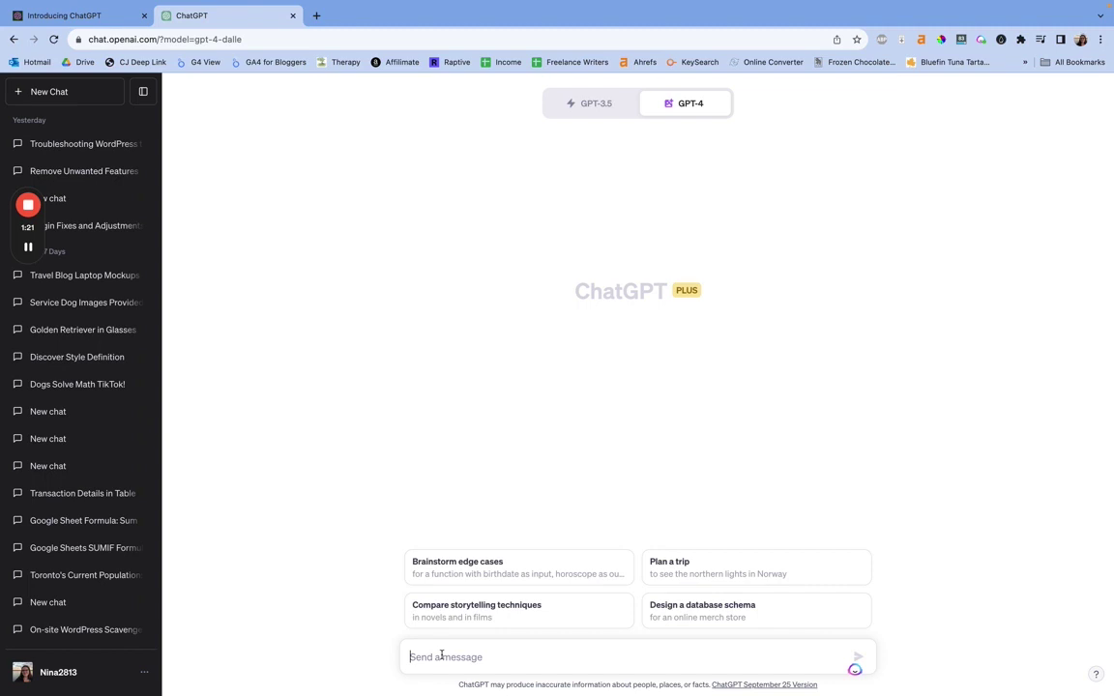
Send the prompt "Please create an image of a golden retriever eating pizza".
{"action": "type", "text": "P"}
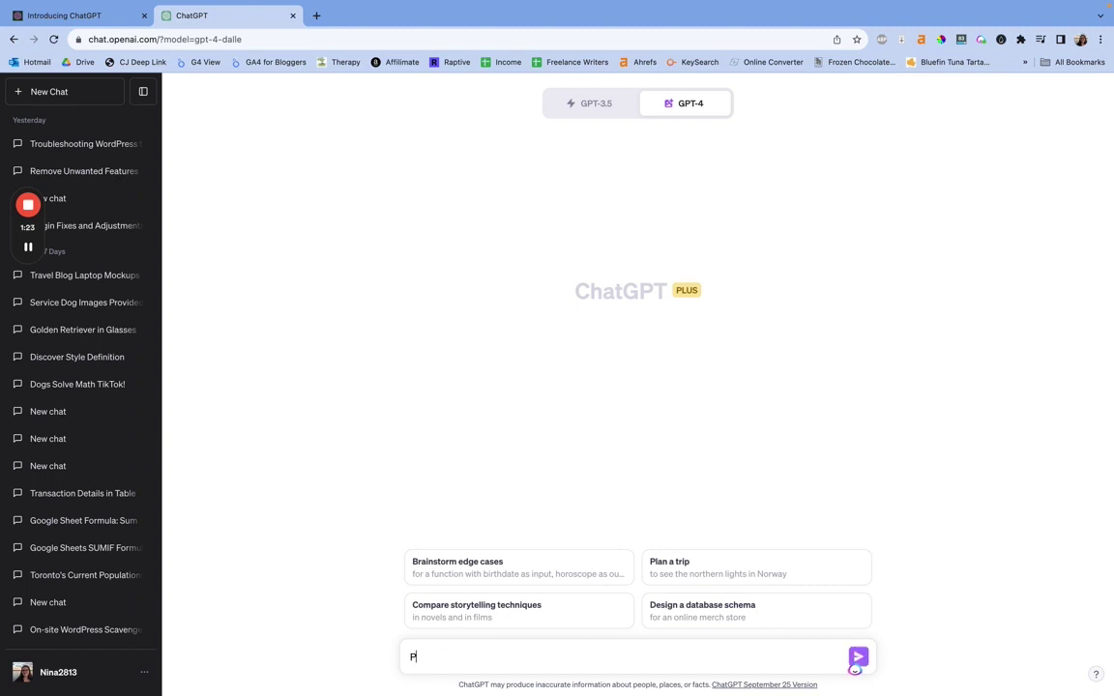
{"action": "type", "text": "lease create an image of a"}
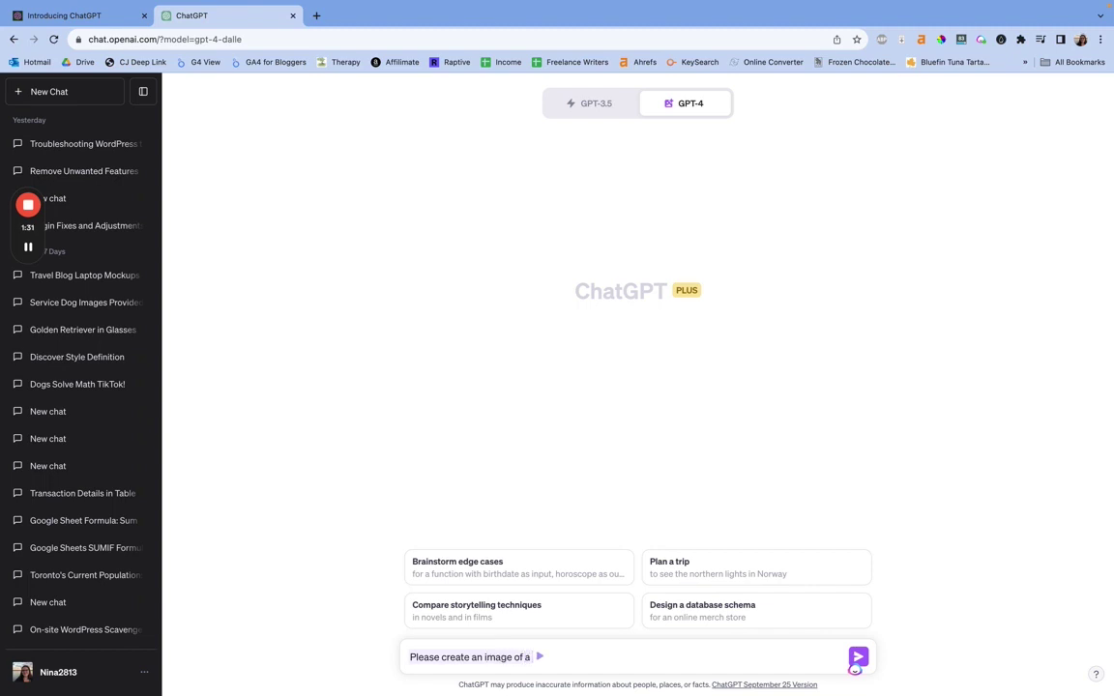
{"action": "type", "text": " golden retrieve"}
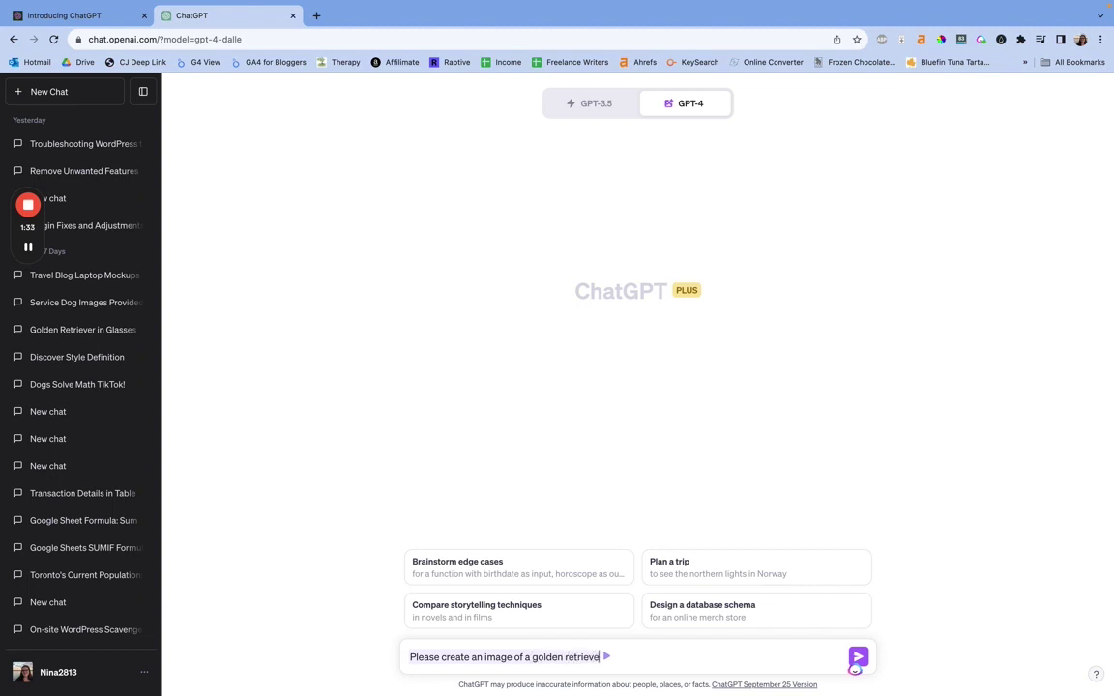
{"action": "type", "text": "r eating pizza"}
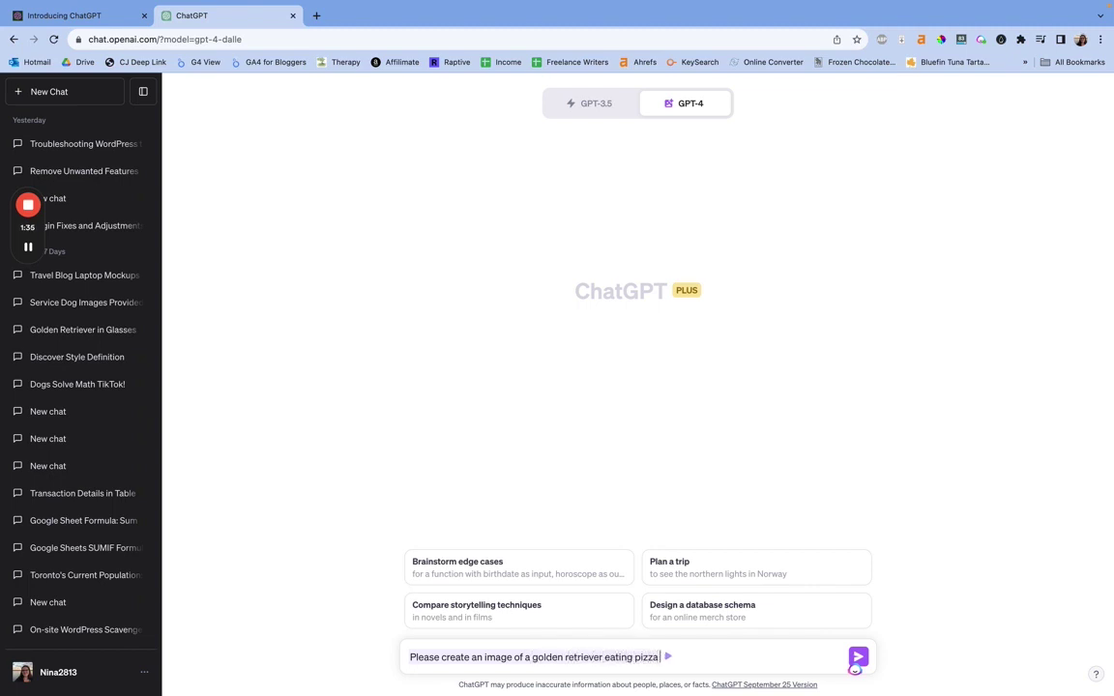
{"action": "key", "text": "Return"}
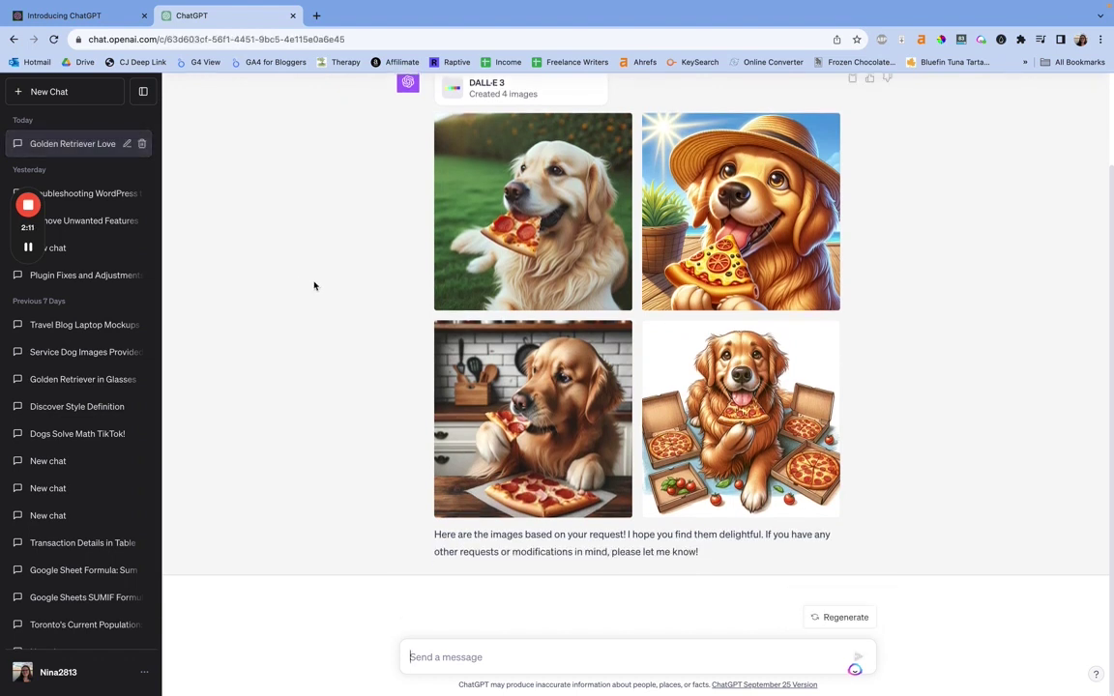
Enlarge the generated pizza images, starting with the kitchen photo, and read the detailed prompt behind each one.
{"action": "mouse_move", "coordinate": [754, 250]}
{"action": "left_click", "coordinate": [475, 418]}
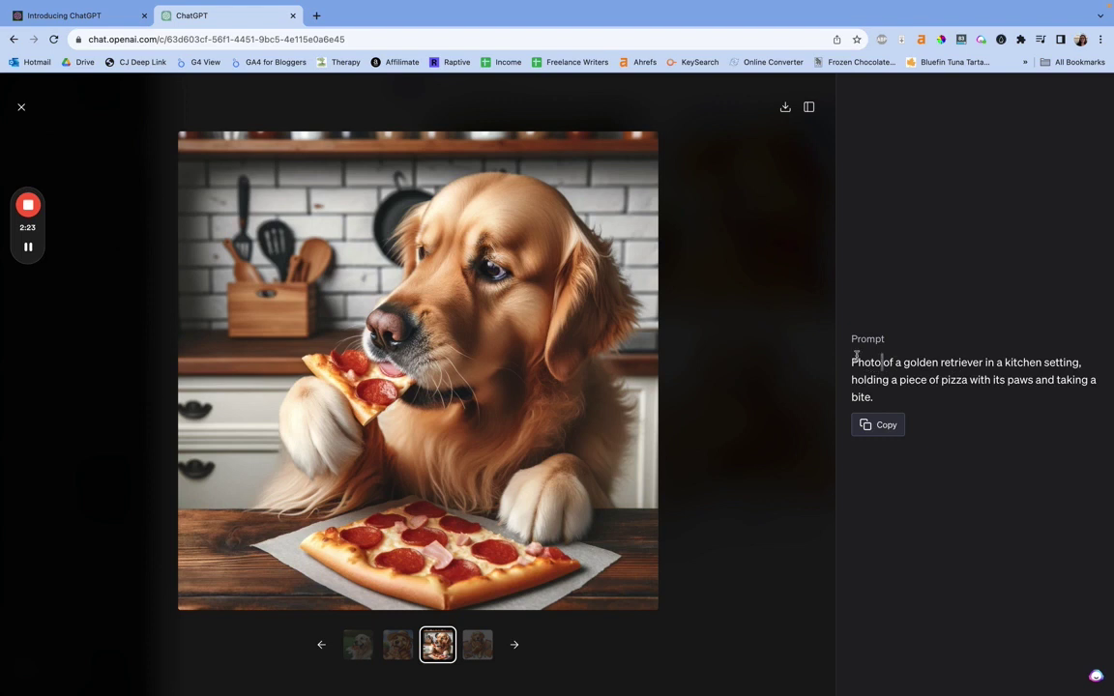
{"action": "left_click_drag", "start_coordinate": [853, 362], "coordinate": [875, 398]}
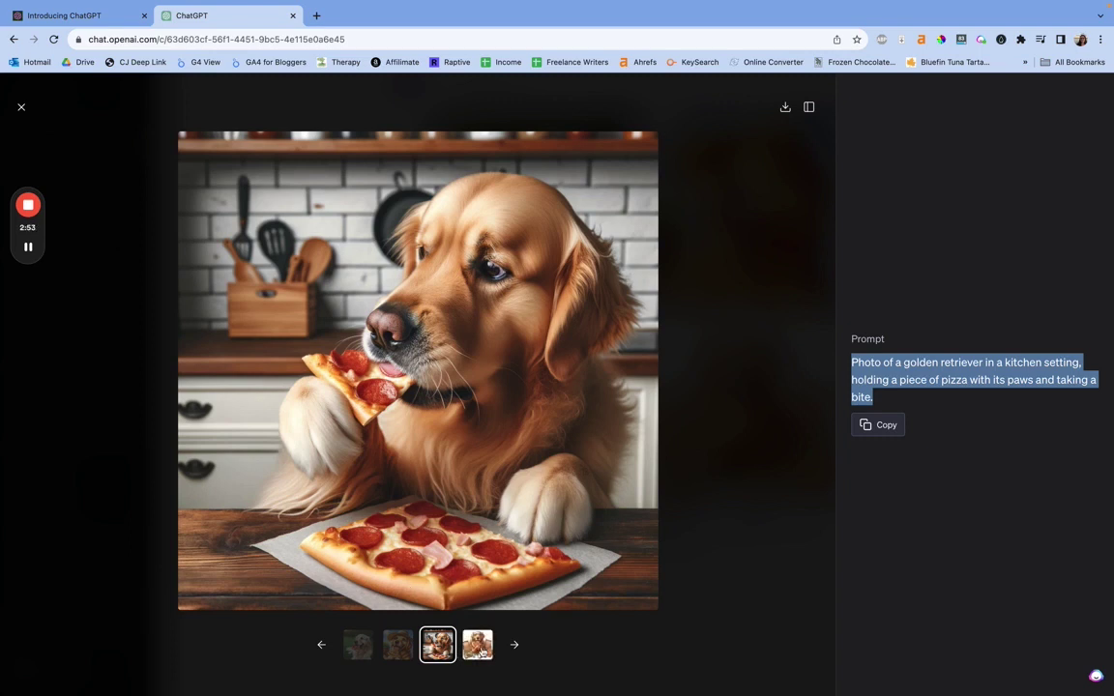
{"action": "left_click", "coordinate": [477, 644]}
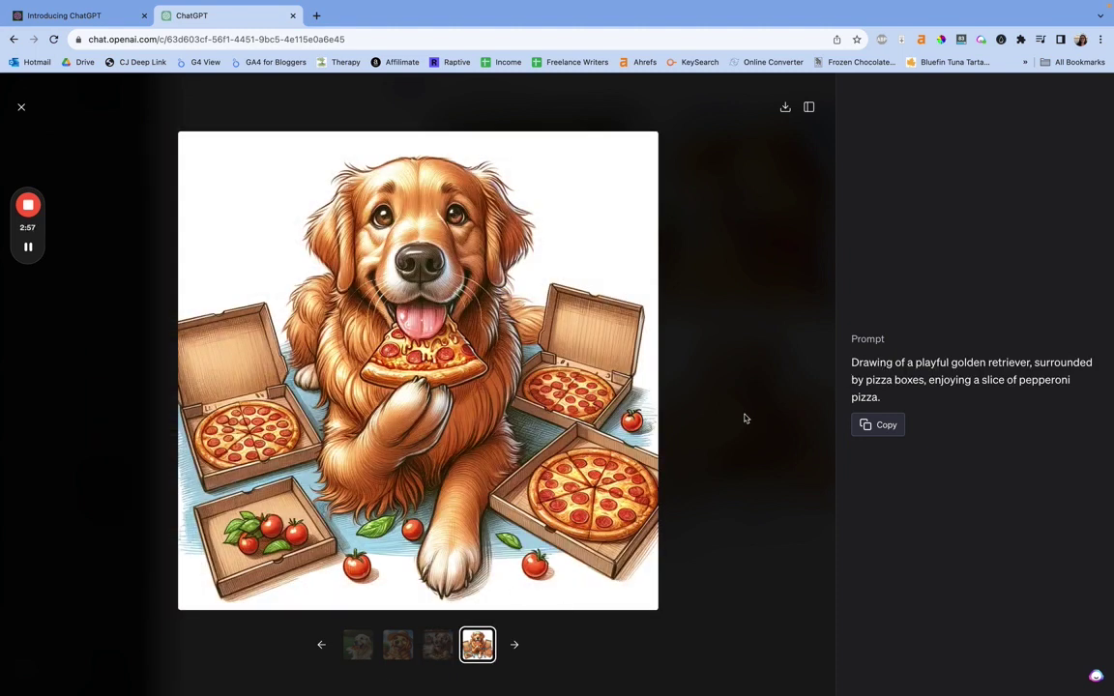
{"action": "left_click", "coordinate": [398, 646]}
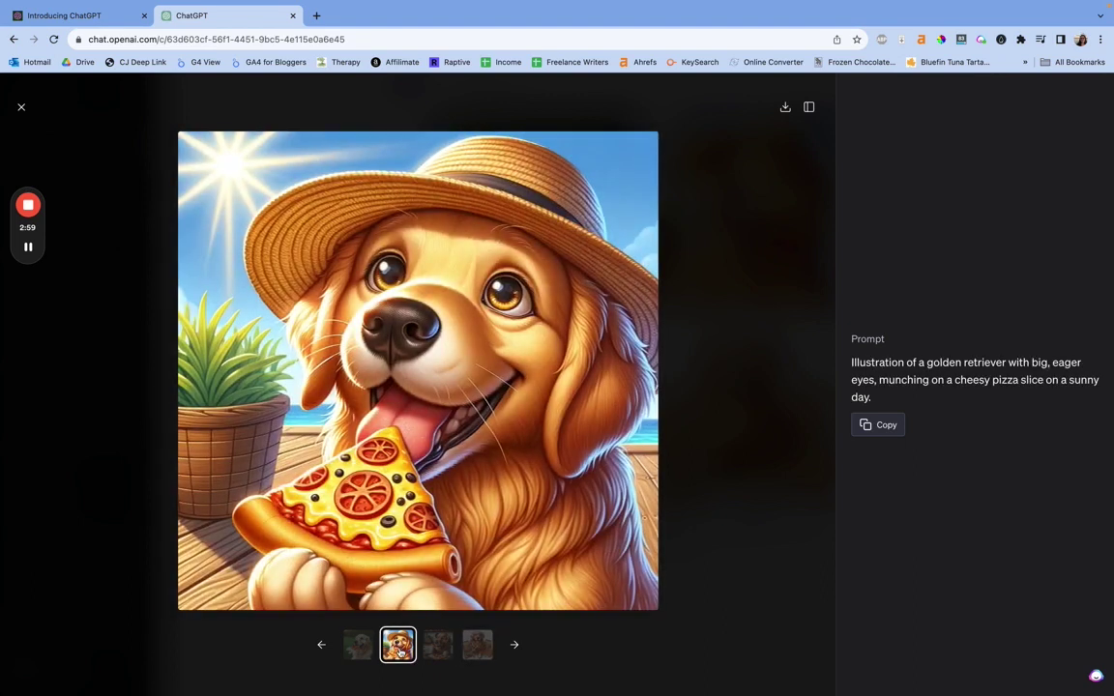
{"action": "left_click", "coordinate": [358, 654]}
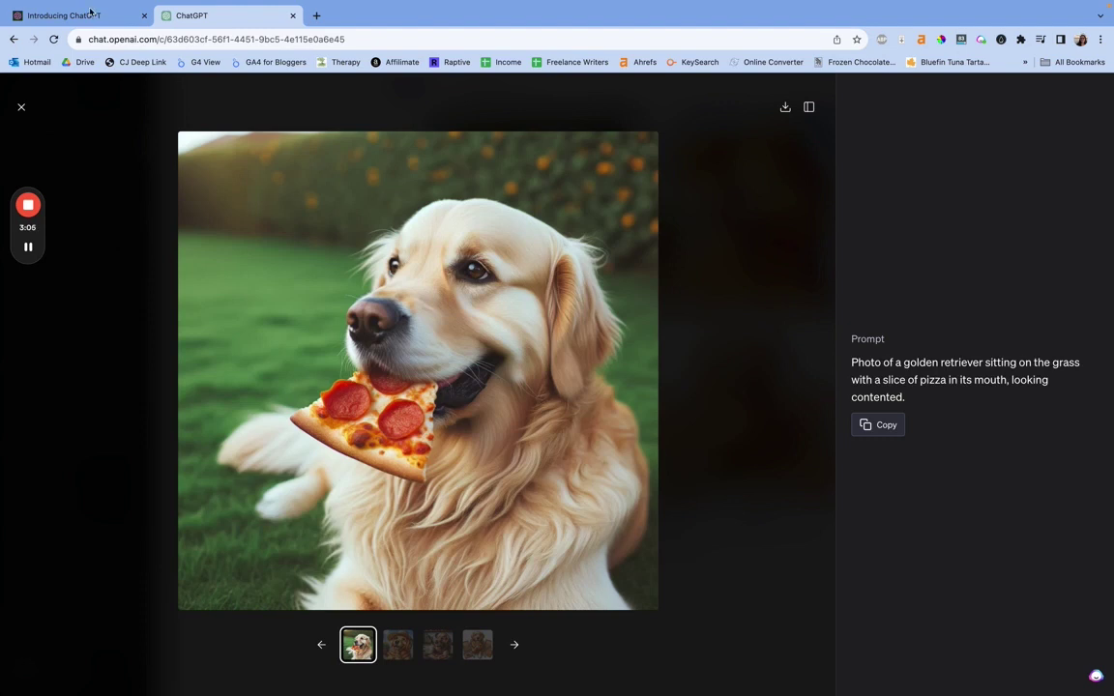
Switch to Facebook and page through the posted illustrations until the mountain hiking scene.
{"action": "key", "text": "ctrl+Left"}
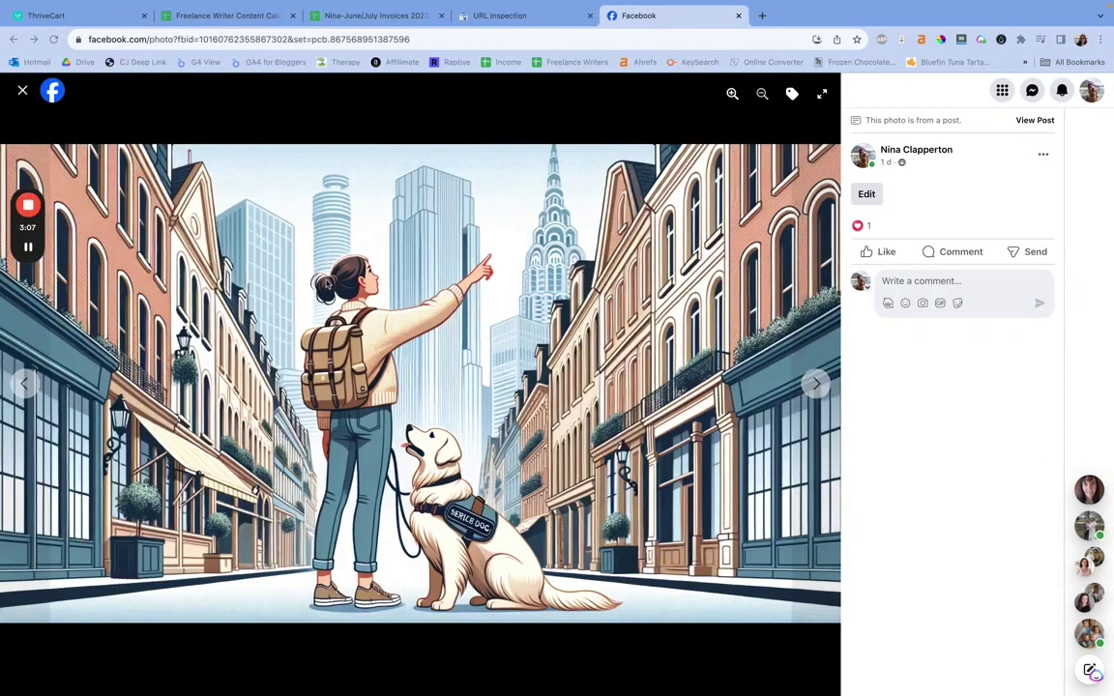
{"action": "left_click", "coordinate": [816, 384]}
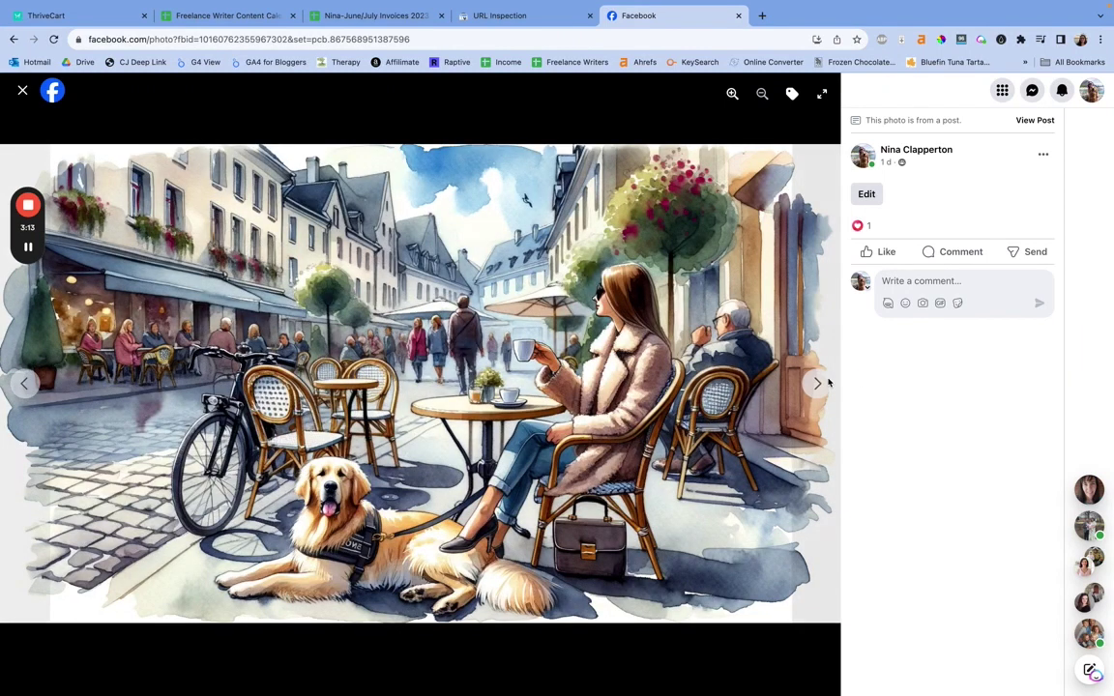
{"action": "left_click", "coordinate": [818, 384]}
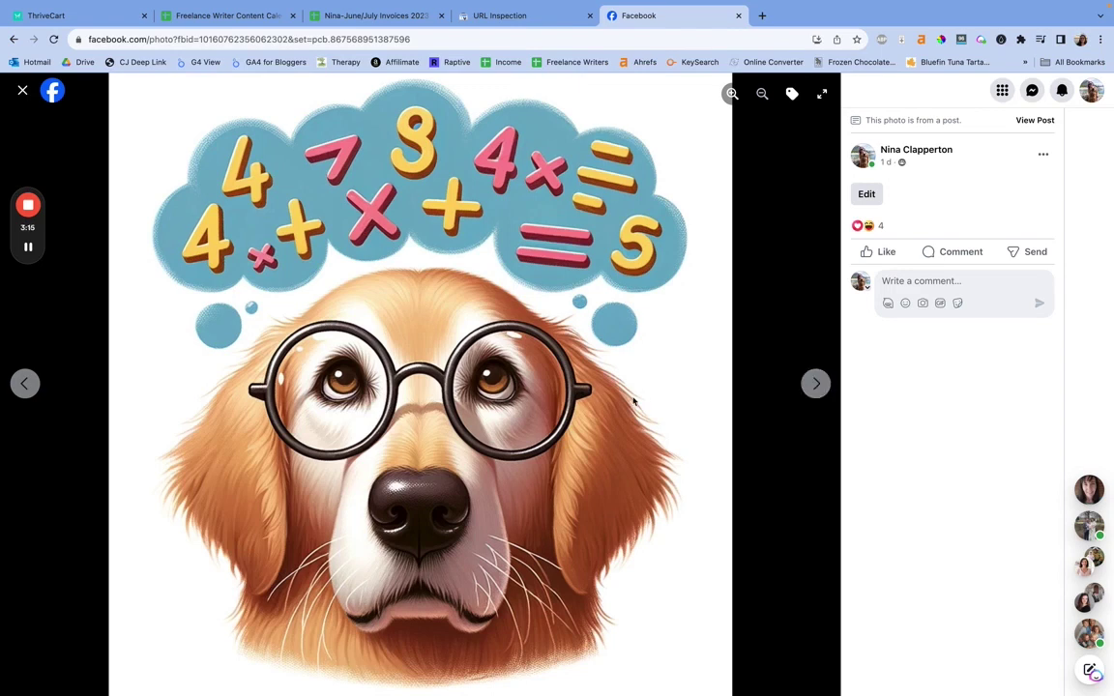
{"action": "left_click", "coordinate": [817, 384]}
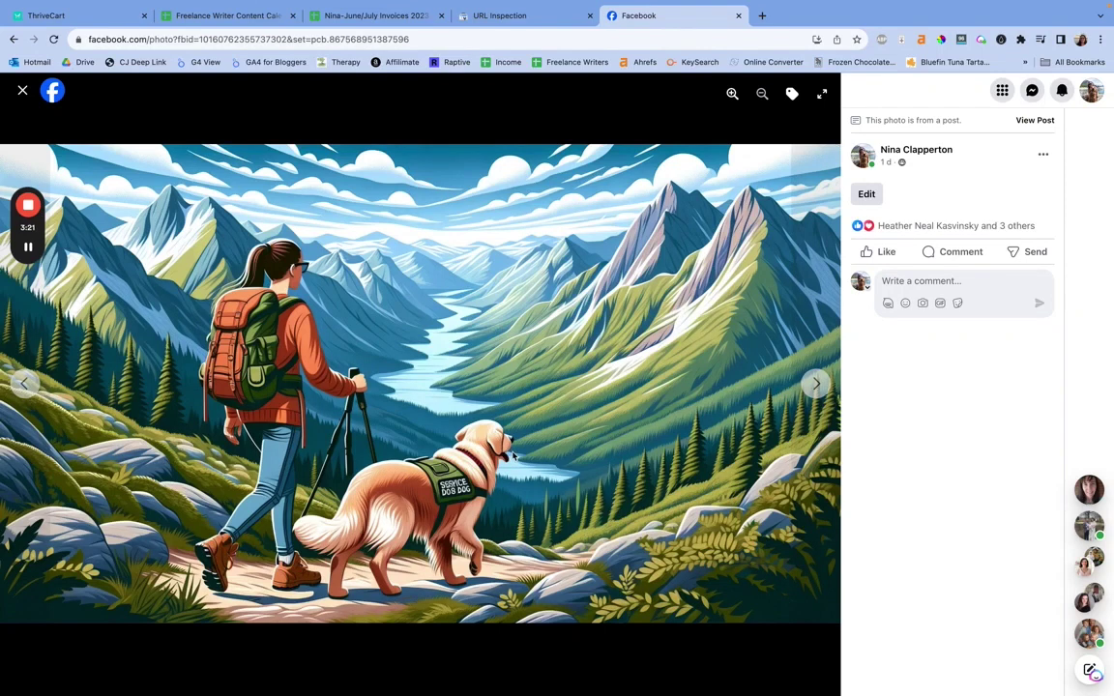
Return to ChatGPT, compare the remaining enlarged pizza images up to the drawing with pizza boxes, and close the image viewer.
{"action": "key", "text": "ctrl+Right"}
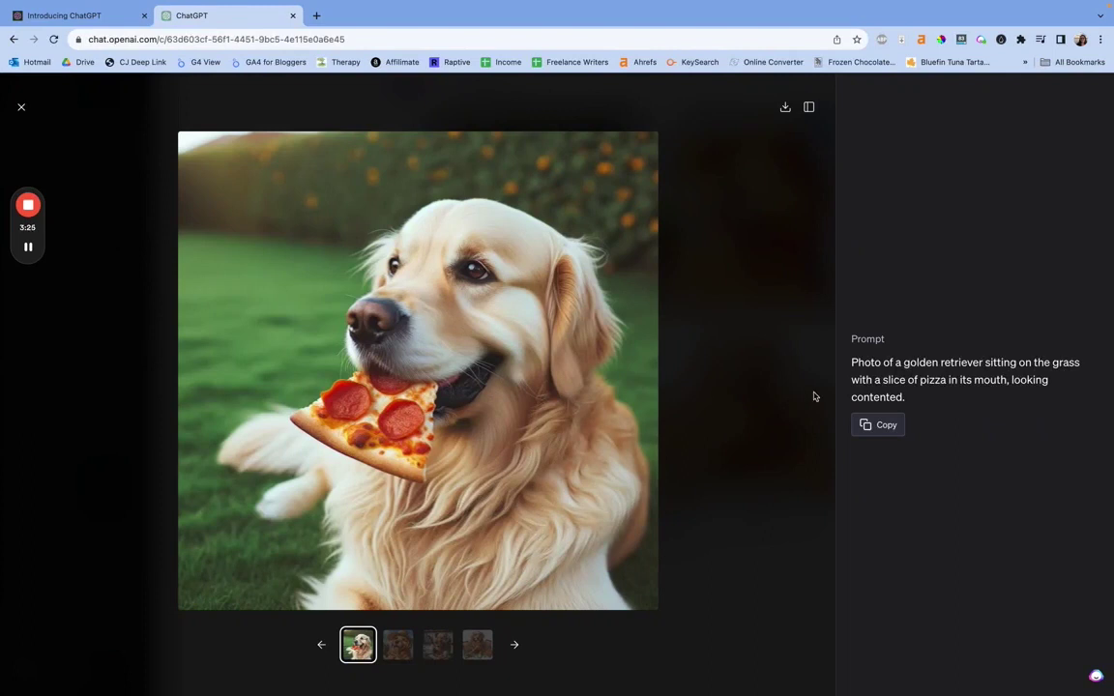
{"action": "left_click", "coordinate": [515, 648]}
{"action": "left_click", "coordinate": [515, 648]}
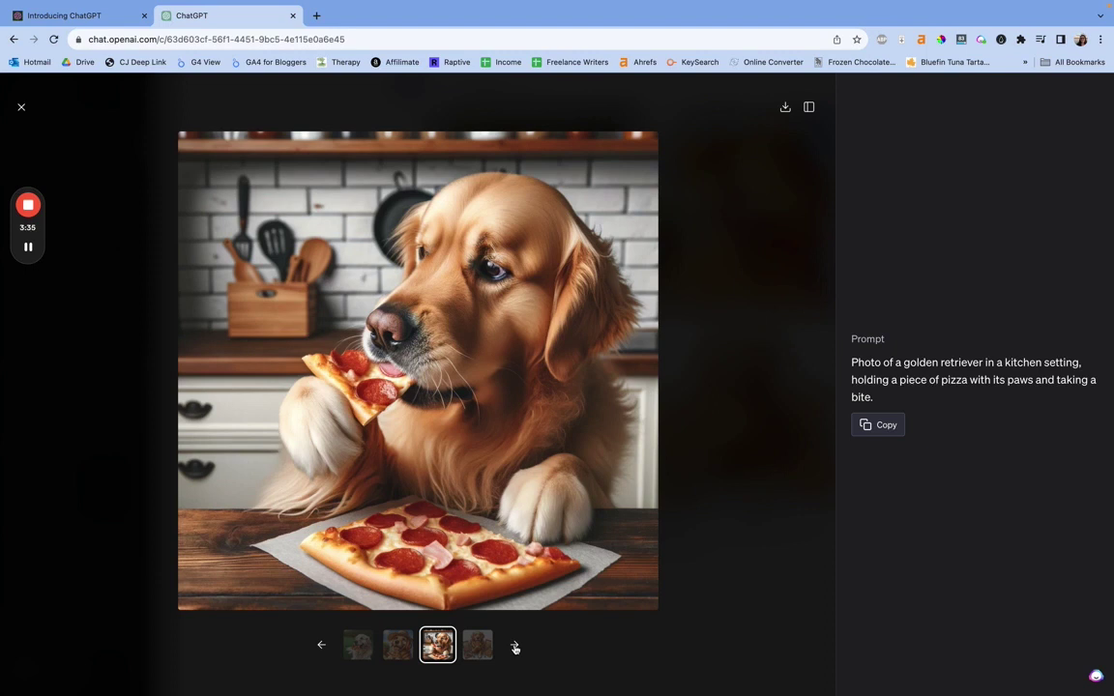
{"action": "left_click", "coordinate": [516, 648]}
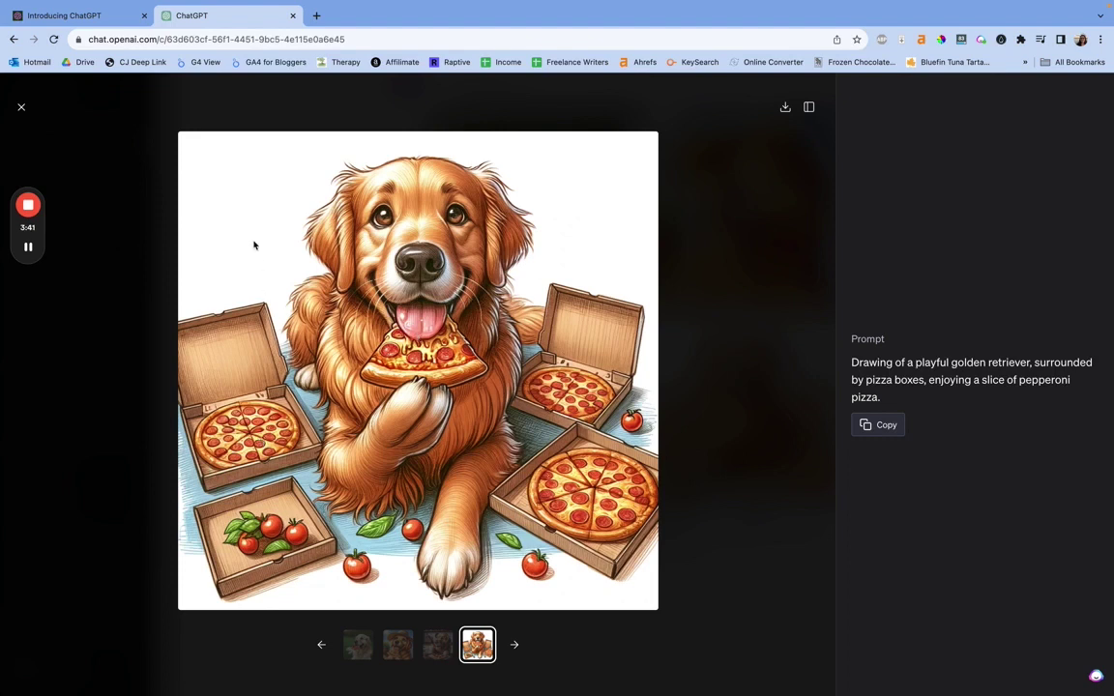
{"action": "left_click", "coordinate": [24, 108]}
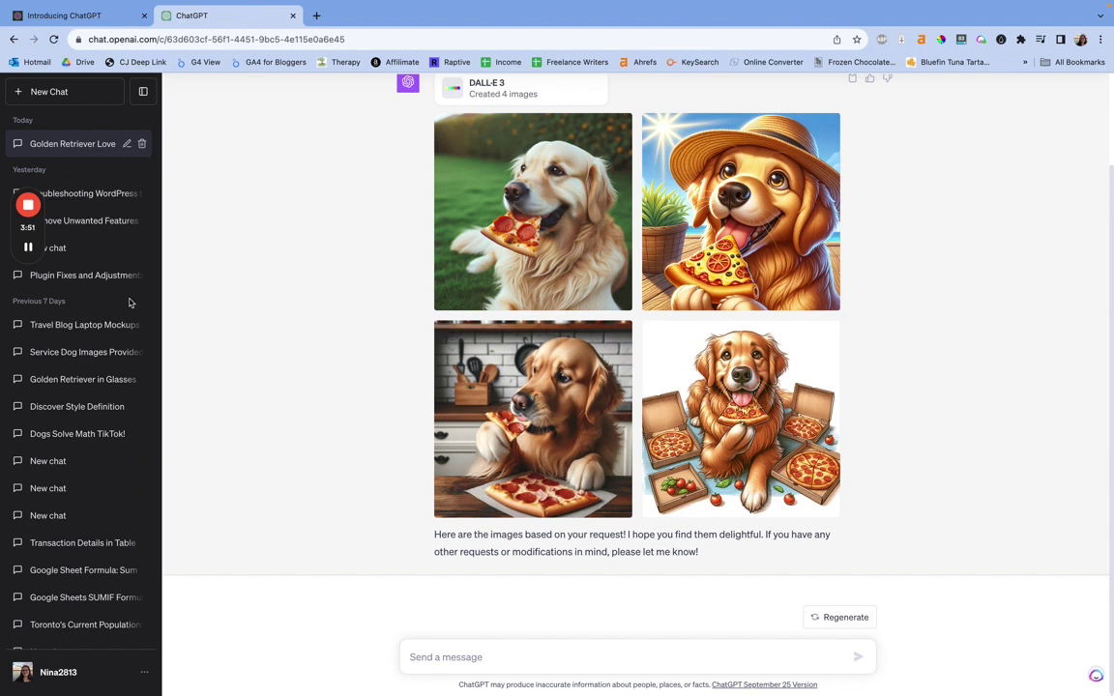
Open the Travel Blog Laptop Mockups chat and inspect the enlarged mockup of the white laptop on a marble table.
{"action": "left_click", "coordinate": [46, 324]}
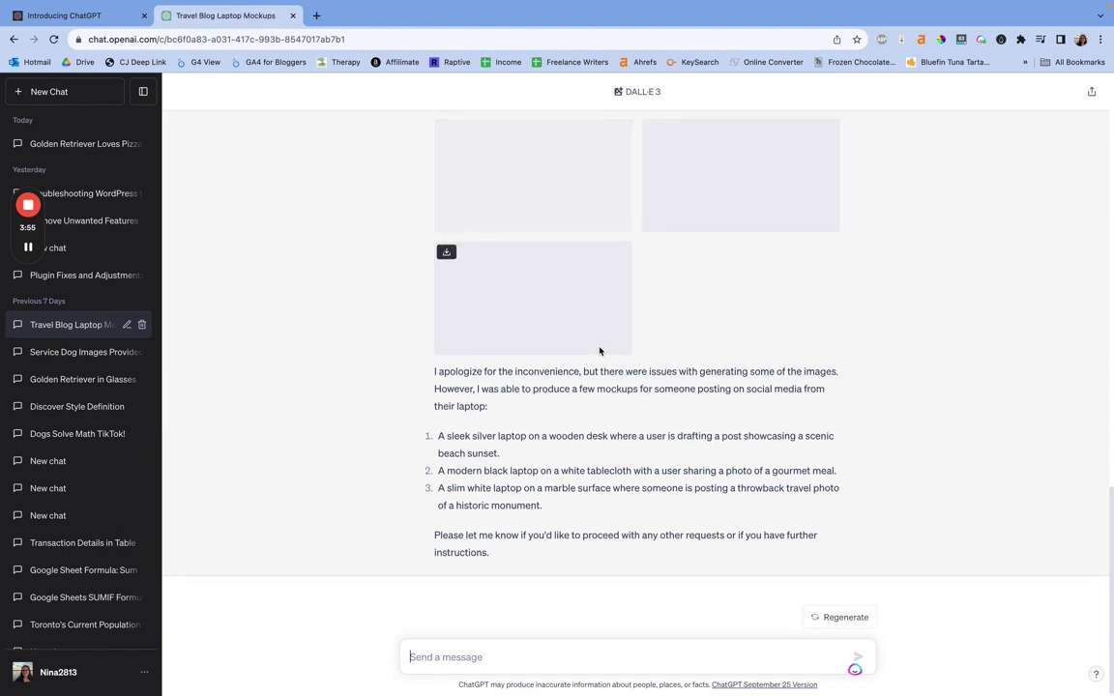
{"action": "scroll", "coordinate": [600, 350], "scroll_direction": "up", "scroll_amount": 3}
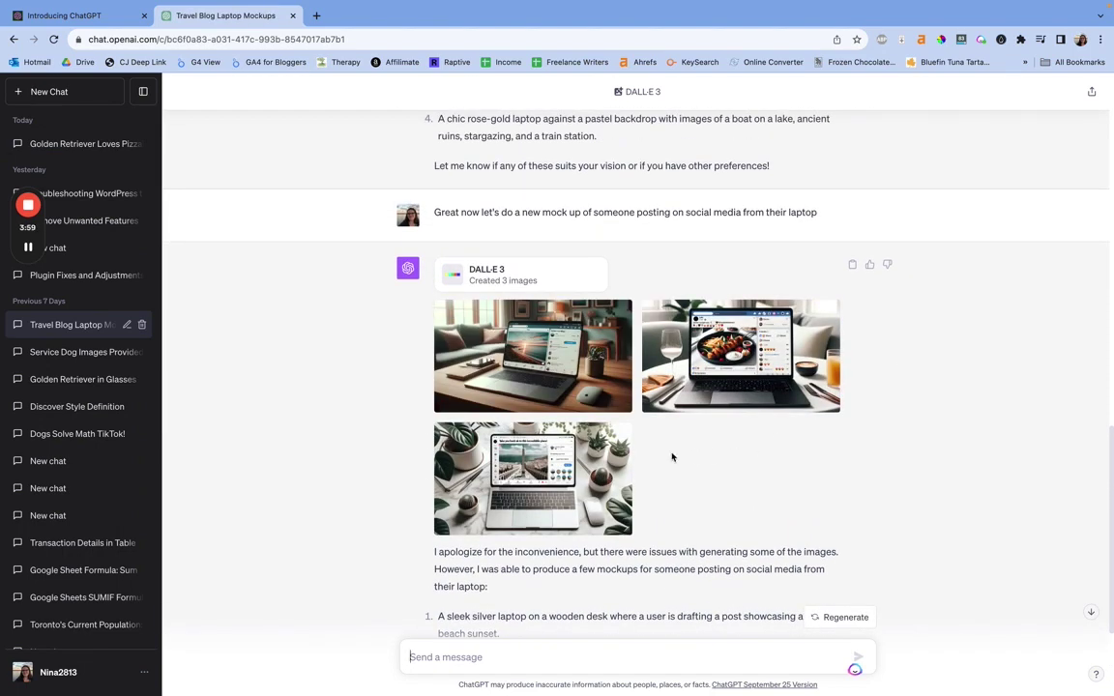
{"action": "scroll", "coordinate": [672, 457], "scroll_direction": "up", "scroll_amount": 5}
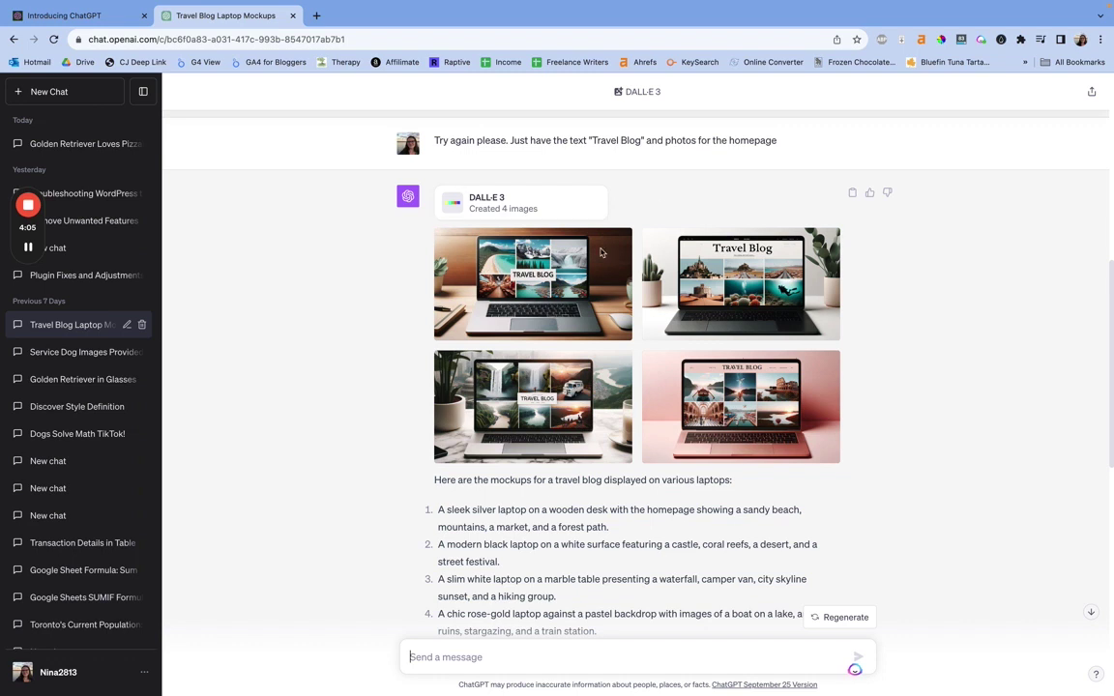
{"action": "left_click", "coordinate": [530, 391]}
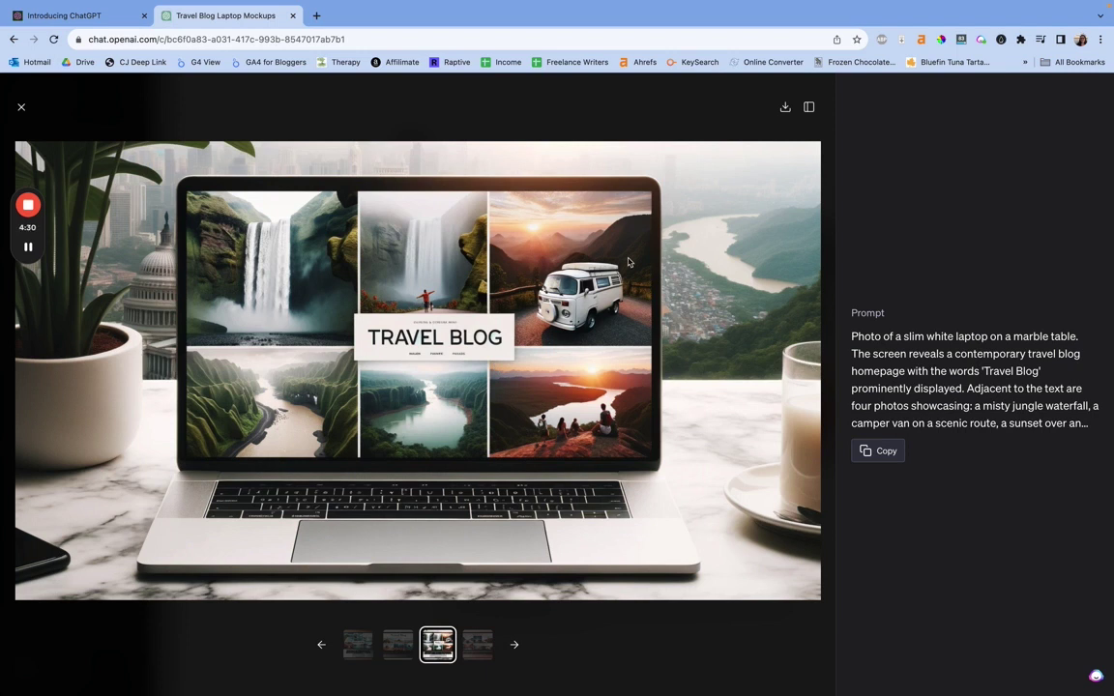
{"action": "left_click", "coordinate": [21, 106]}
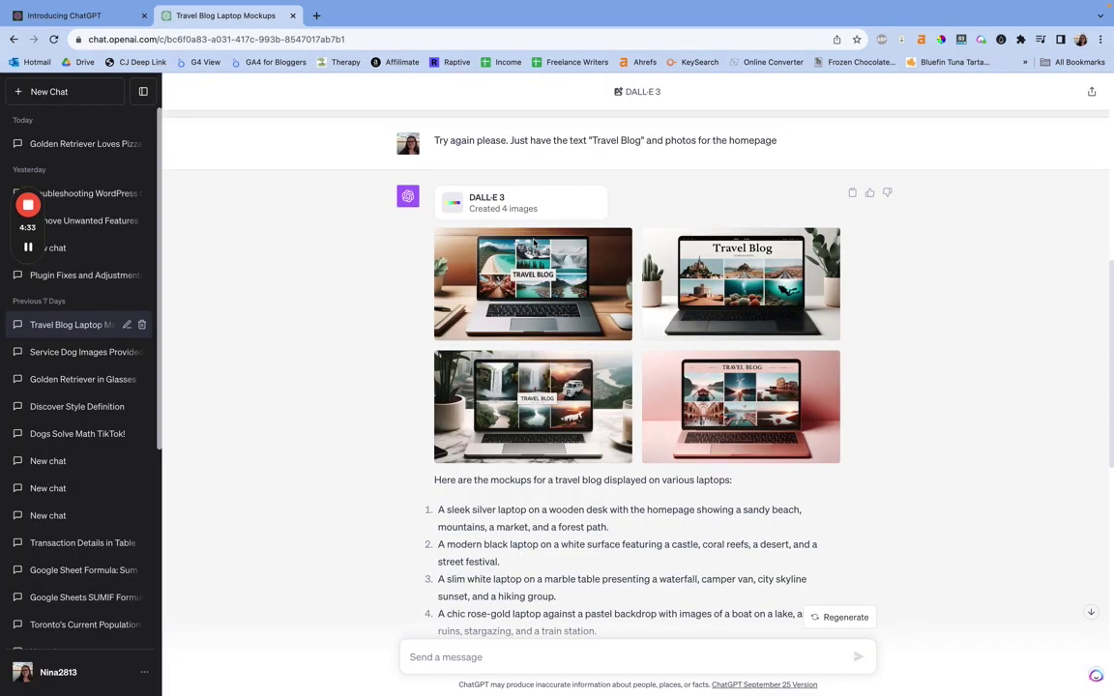
Inspect the enlarged rose-gold laptop mockup from the chat's first request, then return to the conversation.
{"action": "scroll", "coordinate": [958, 228], "scroll_direction": "up", "scroll_amount": 10}
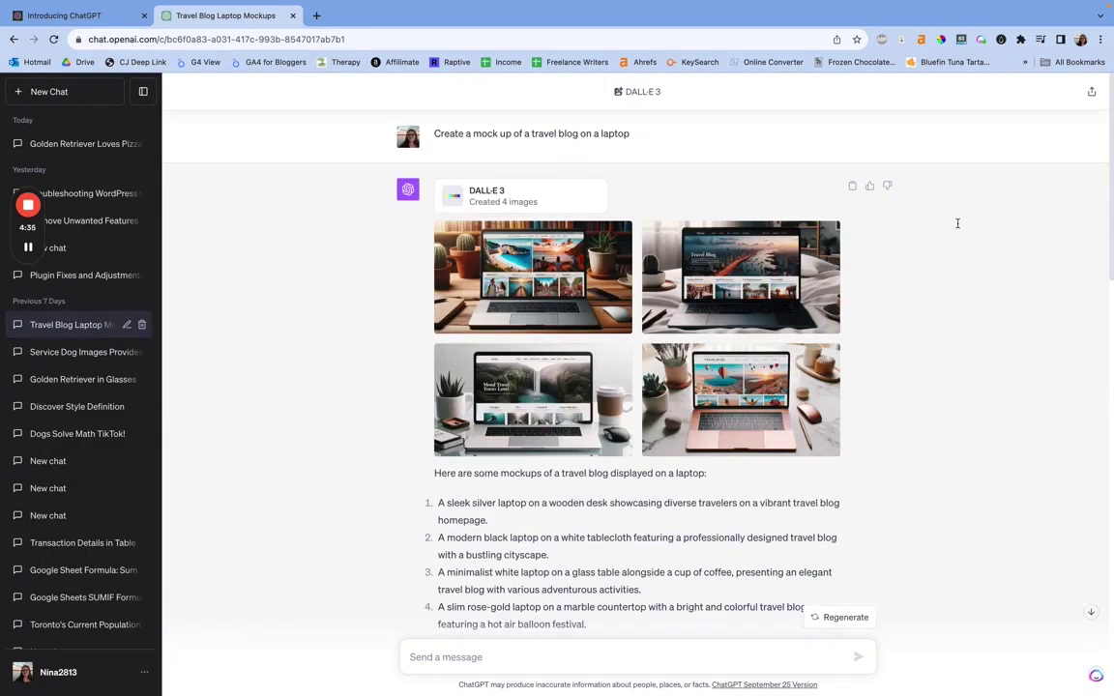
{"action": "left_click", "coordinate": [737, 391]}
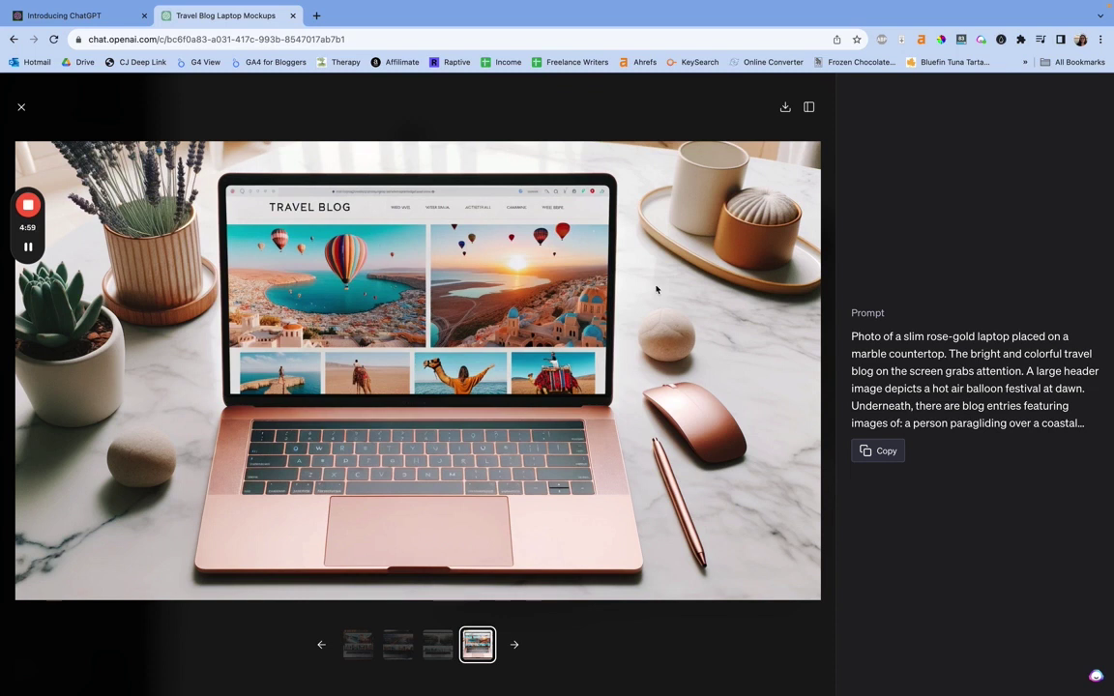
{"action": "left_click", "coordinate": [21, 109]}
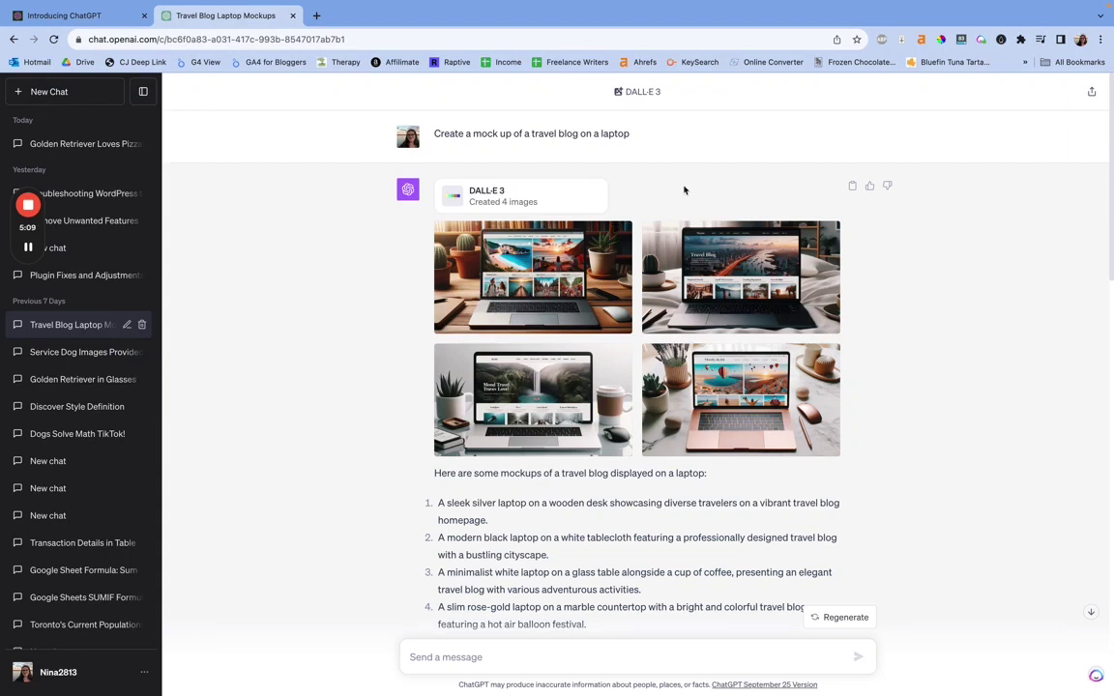
Download the rose-gold laptop travel blog mockup from its enlarged view and dismiss the downloads list.
{"action": "scroll", "coordinate": [628, 314], "scroll_direction": "down", "scroll_amount": 1}
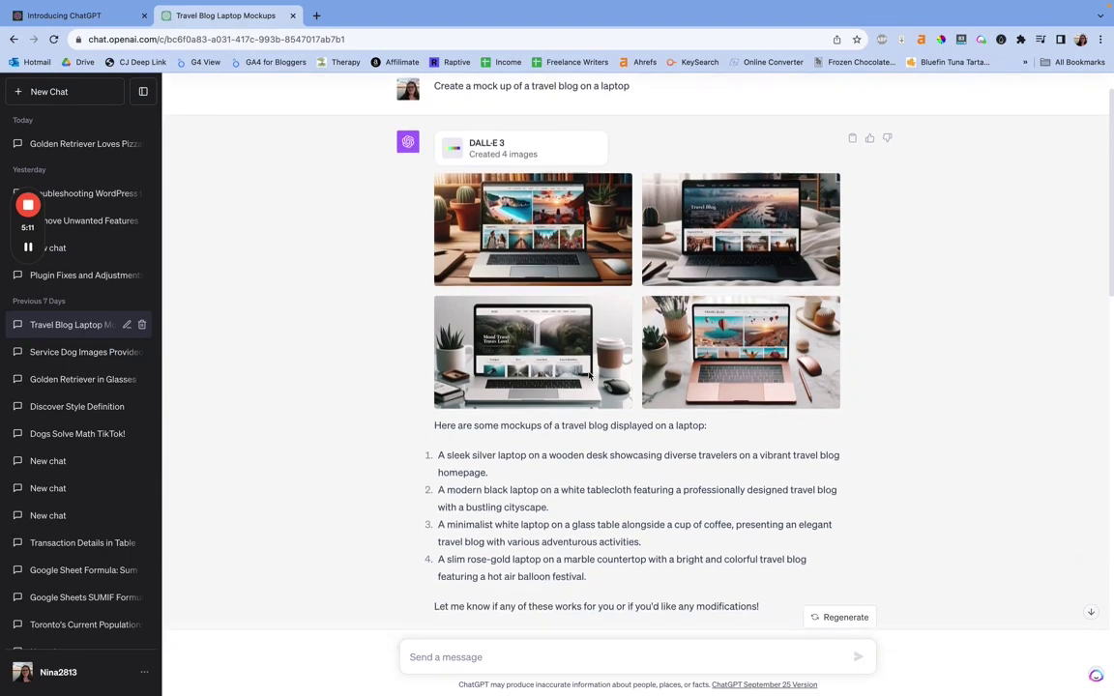
{"action": "left_click", "coordinate": [692, 317]}
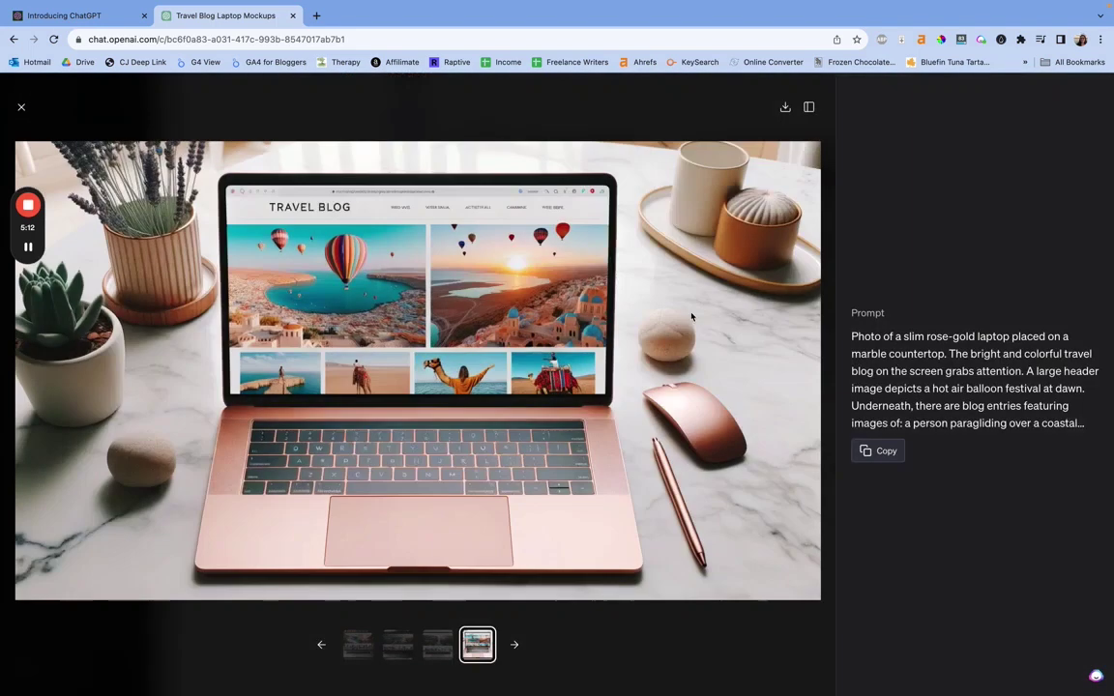
{"action": "left_click", "coordinate": [786, 107]}
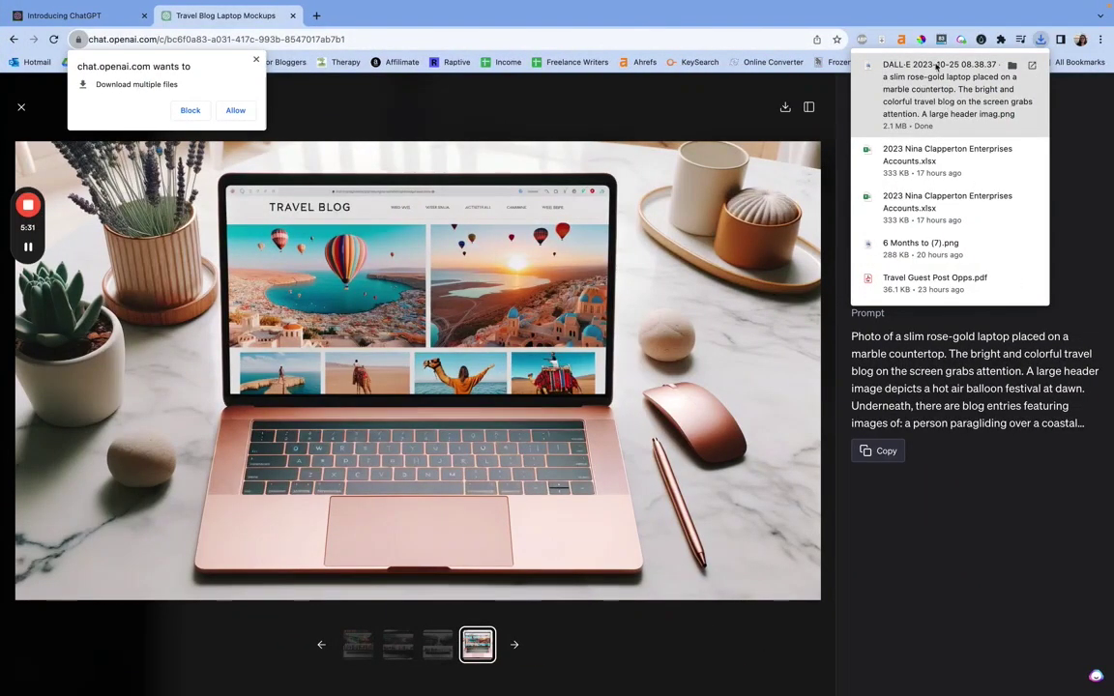
{"action": "left_click", "coordinate": [515, 122]}
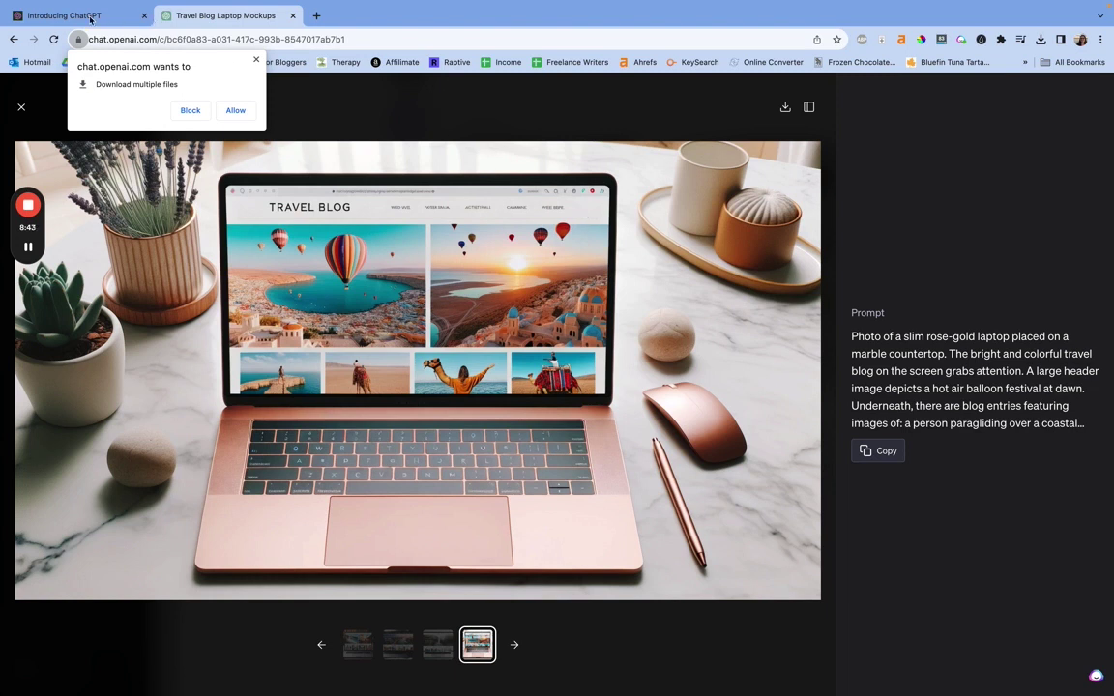
Switch to Facebook and view the city street illustration that follows the mountain hiking scene.
{"action": "key", "text": "ctrl+Left"}
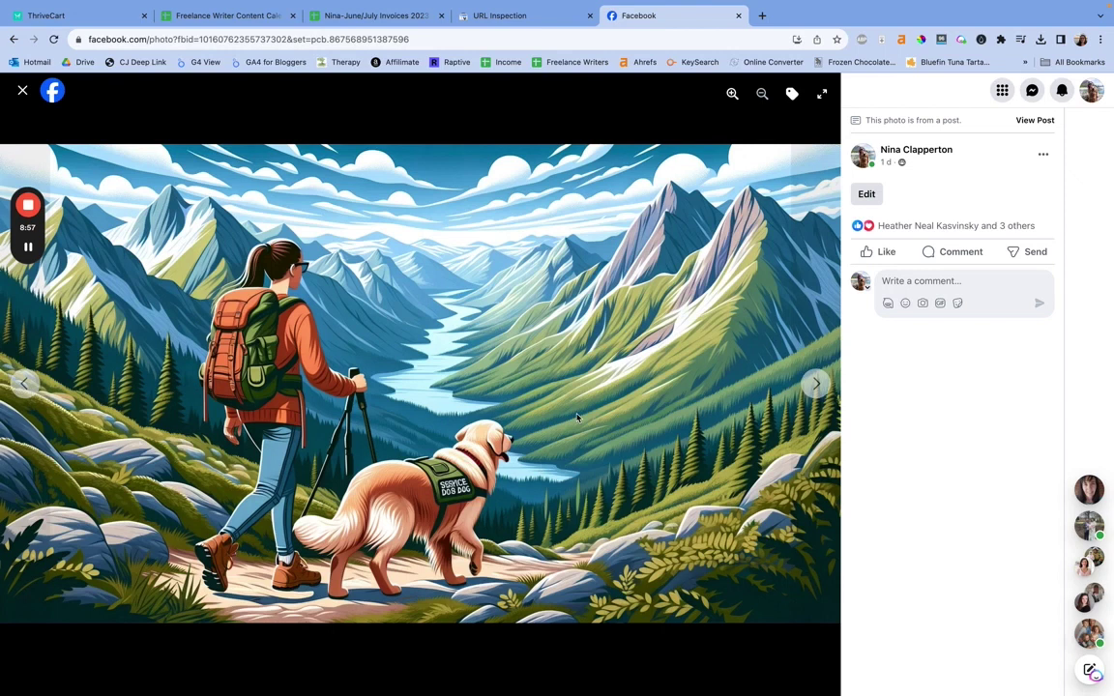
{"action": "left_click", "coordinate": [816, 384]}
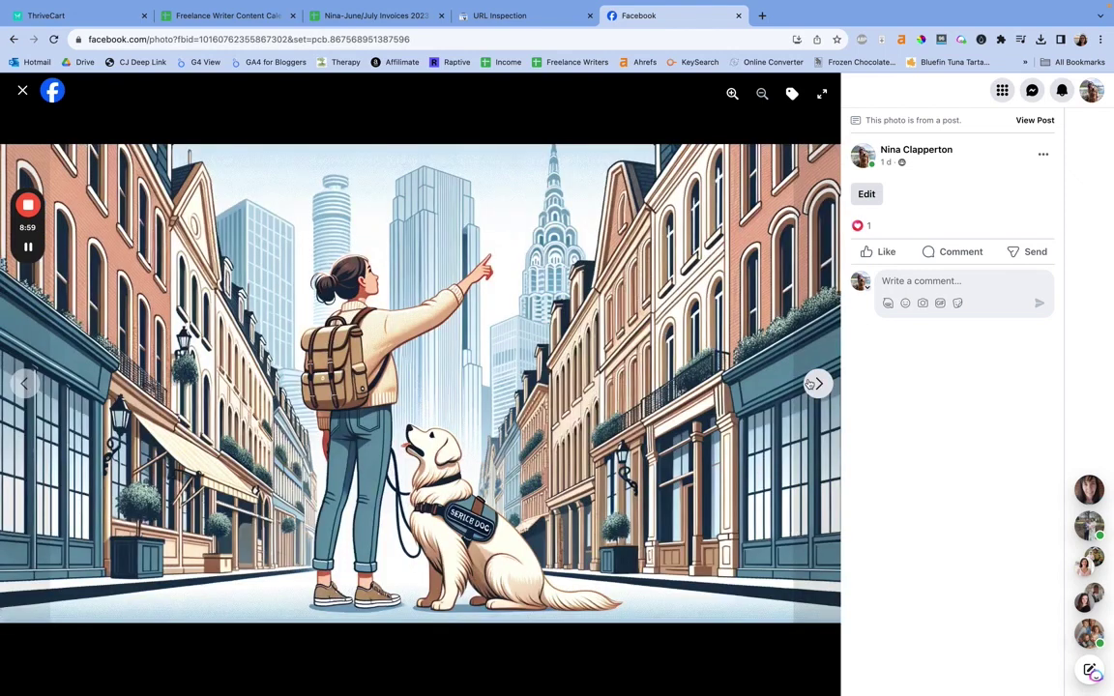